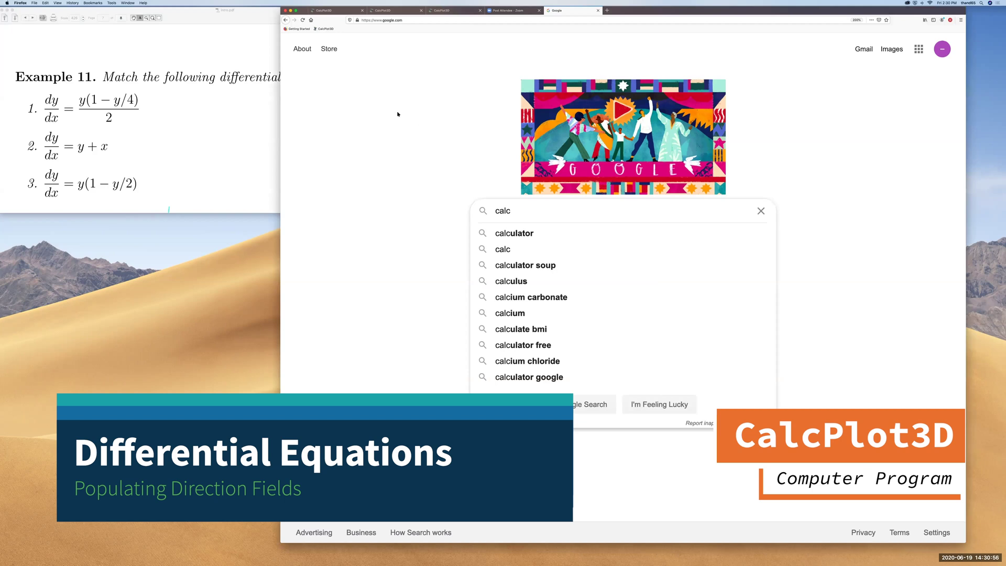
# Search the web for calcplot3d
pyautogui.write('pl')
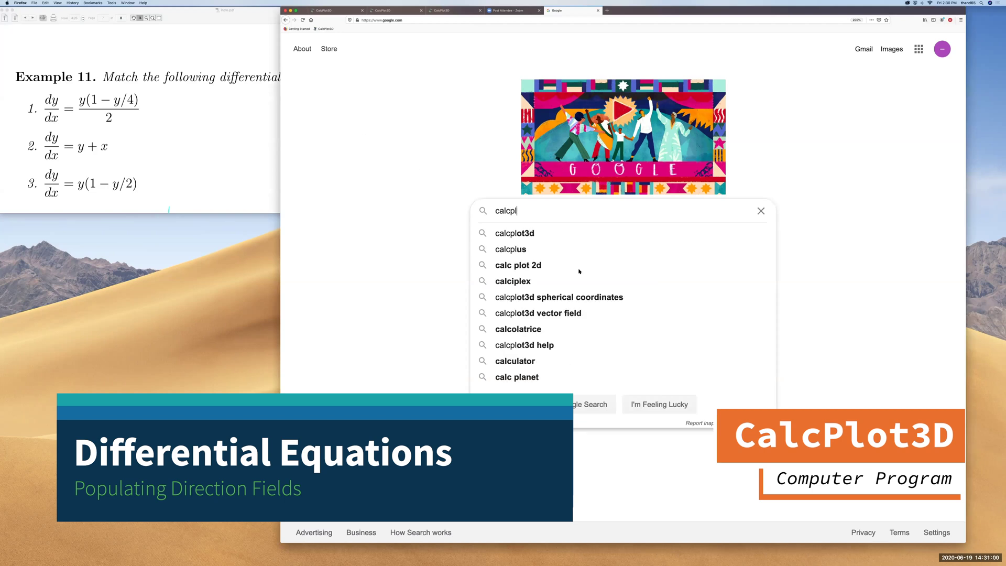
pyautogui.write('ot')
pyautogui.press('Down')
pyautogui.press('Return')
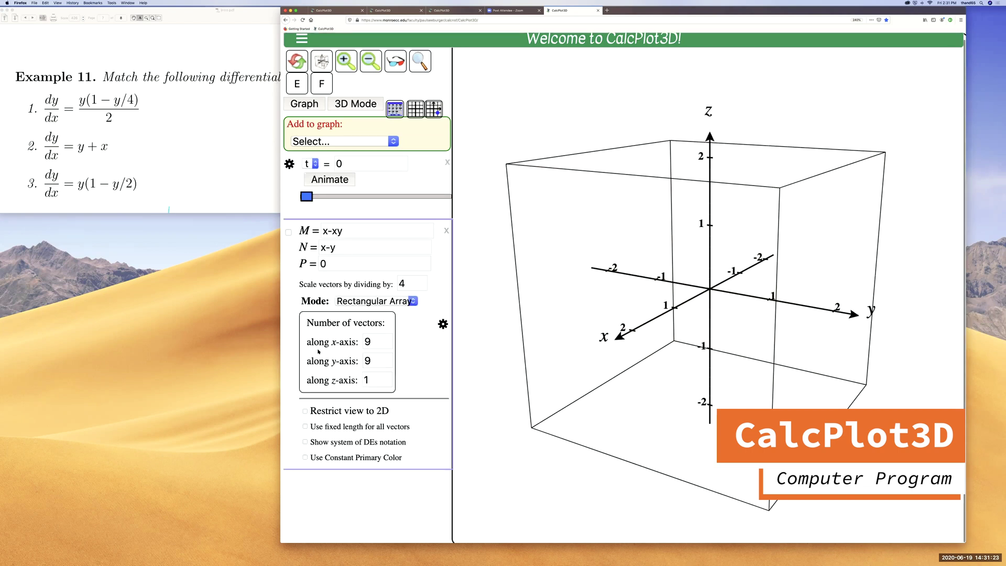
# Set the vector field to system-of-DEs notation, 2D view and fixed-length vectors, with the constant primary color off
pyautogui.click(306, 443)
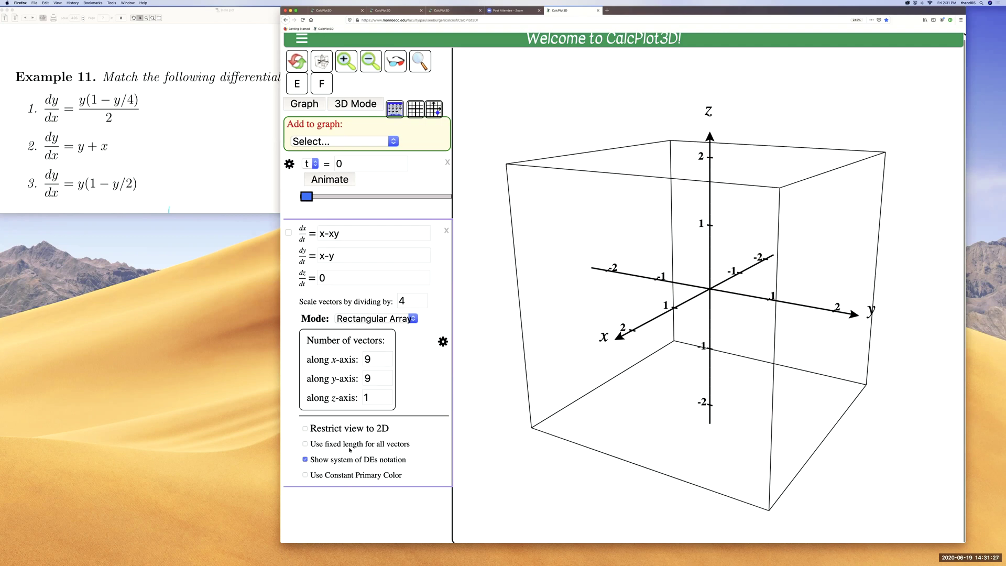
pyautogui.click(305, 430)
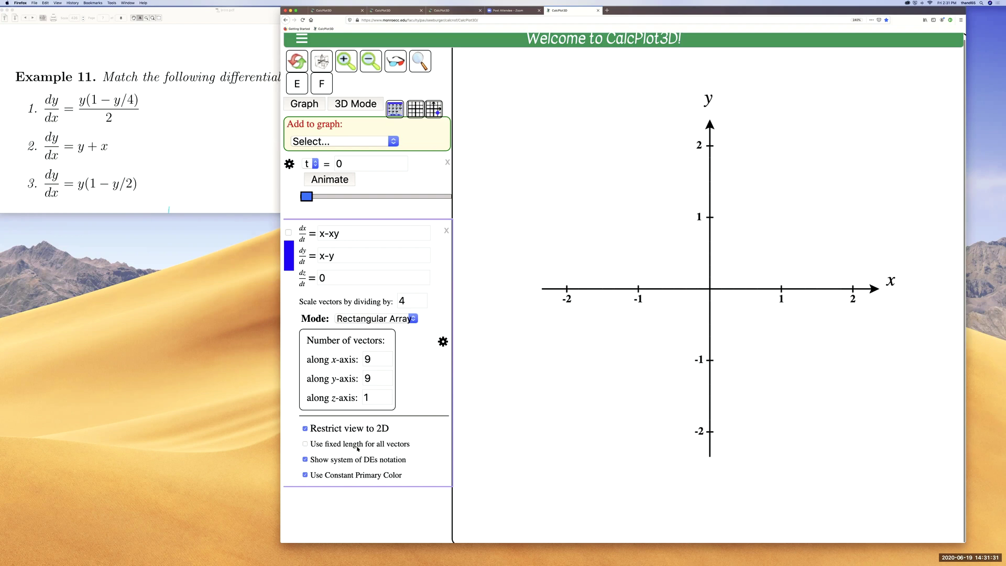
pyautogui.click(306, 476)
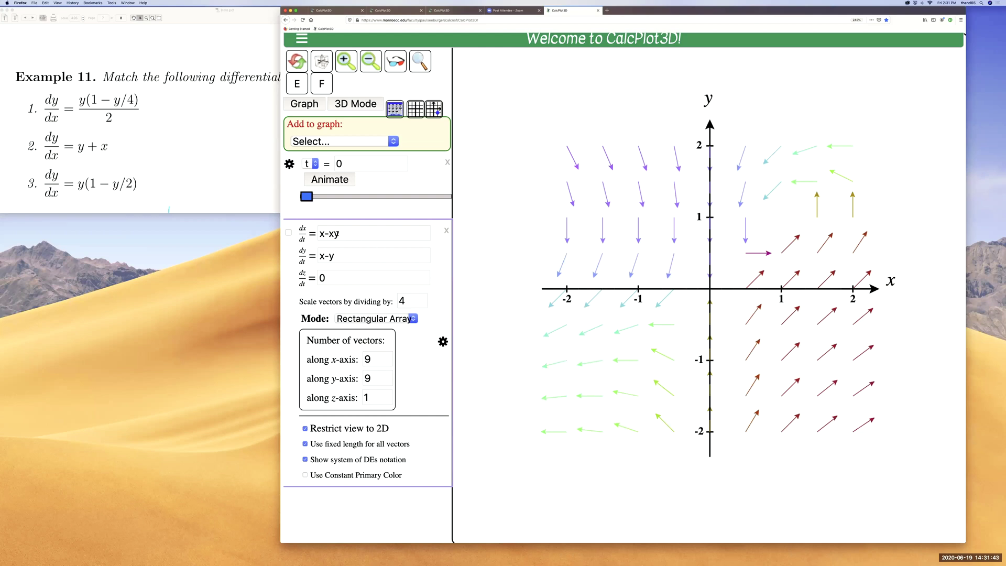
# Define the vector field as dx/dt = 1 and dy/dt = y(1-y/4)*1/2, and plot it
pyautogui.tripleClick(316, 234)
pyautogui.press('BackSpace')
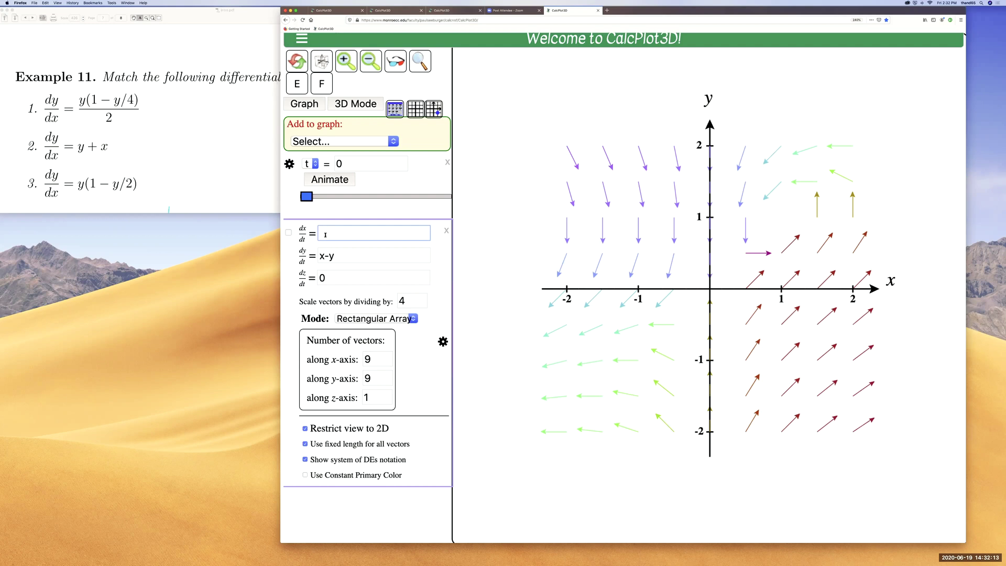
pyautogui.click(340, 256)
pyautogui.press('BackSpace')
pyautogui.press('BackSpace')
pyautogui.press('BackSpace')
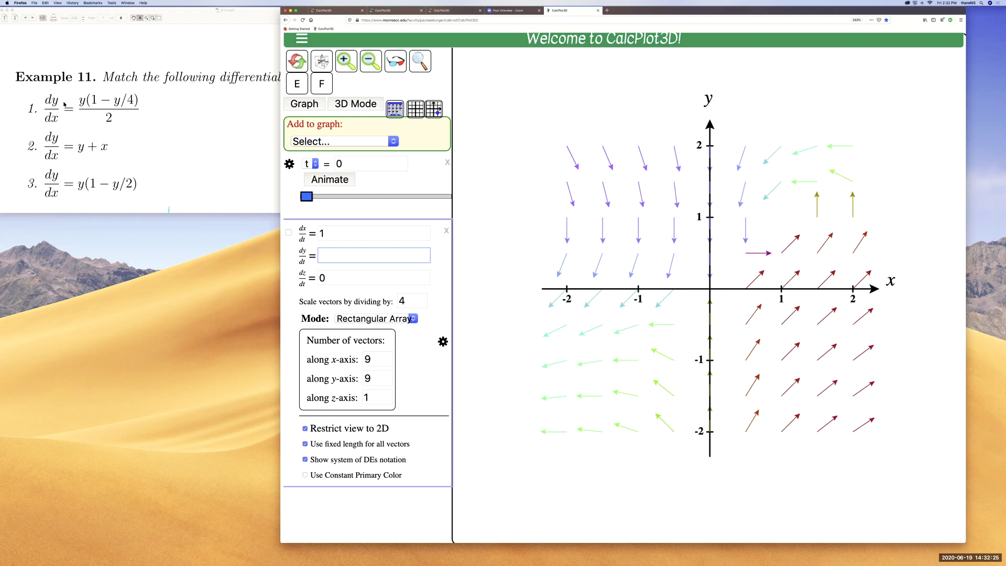
pyautogui.write('y(1-y/4)*1/2')
pyautogui.press('Return')
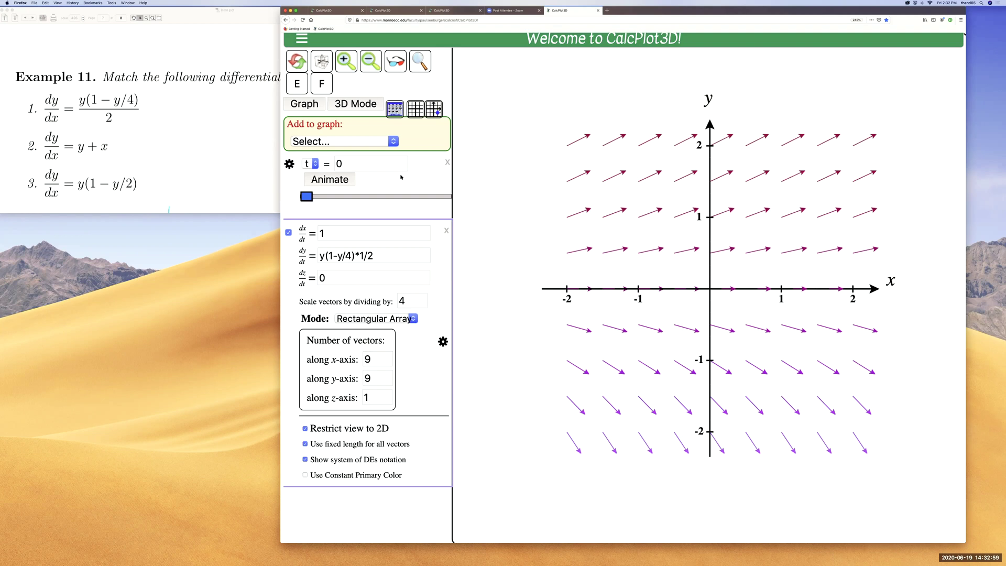
# Open the axis format settings and enter 6 for both x-max and y-max
pyautogui.click(395, 110)
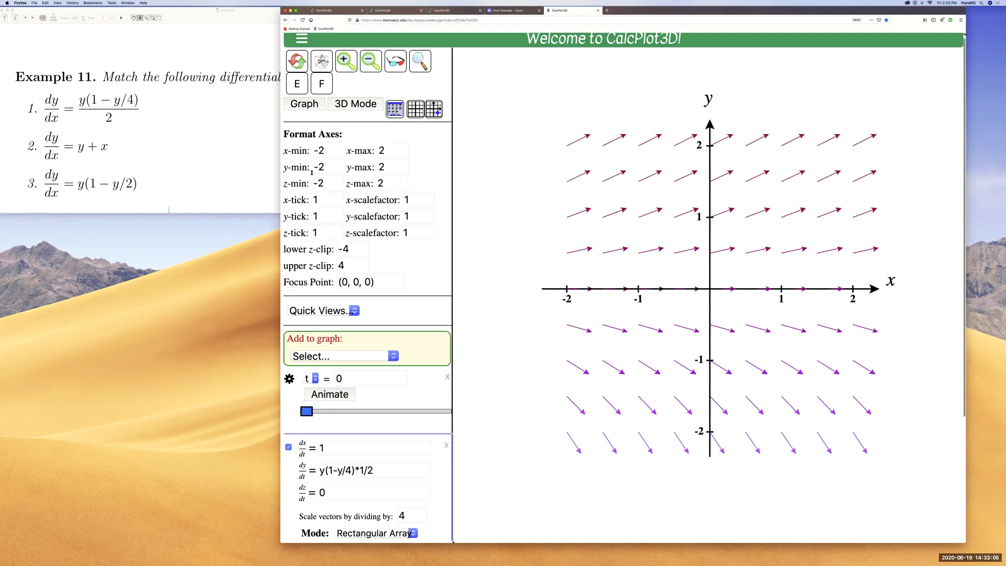
pyautogui.click(386, 152)
pyautogui.press('BackSpace')
pyautogui.write('6')
pyautogui.click(388, 167)
pyautogui.press('BackSpace')
pyautogui.write('6')
pyautogui.click(401, 258)
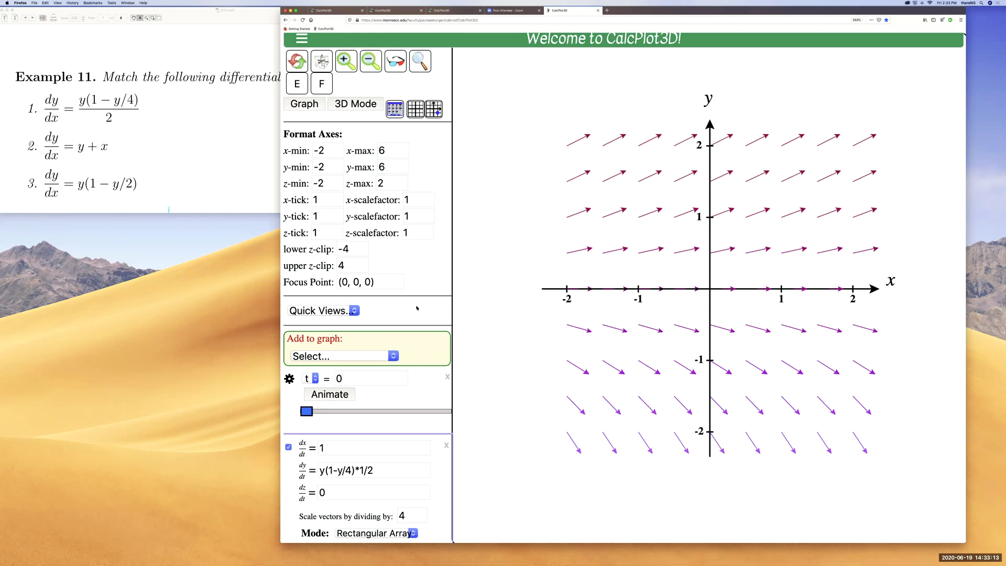
# Set the number of vectors to 20 along the x-axis and 20 along the y-axis
pyautogui.scroll(-1, 400, 365)
pyautogui.scroll(-3, 400, 367)
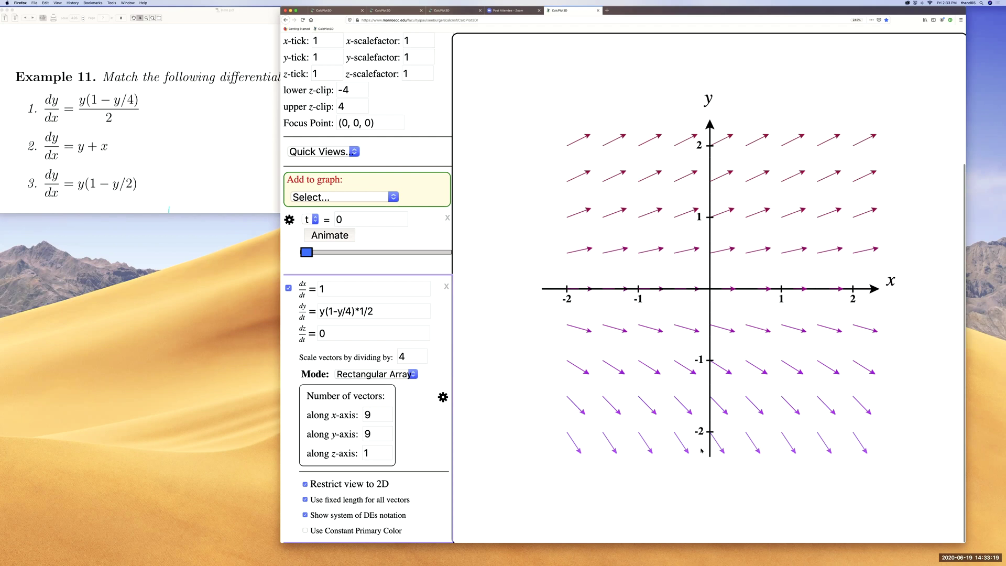
pyautogui.doubleClick(369, 412)
pyautogui.write('20')
pyautogui.doubleClick(382, 435)
pyautogui.write('20')
pyautogui.press('Return')
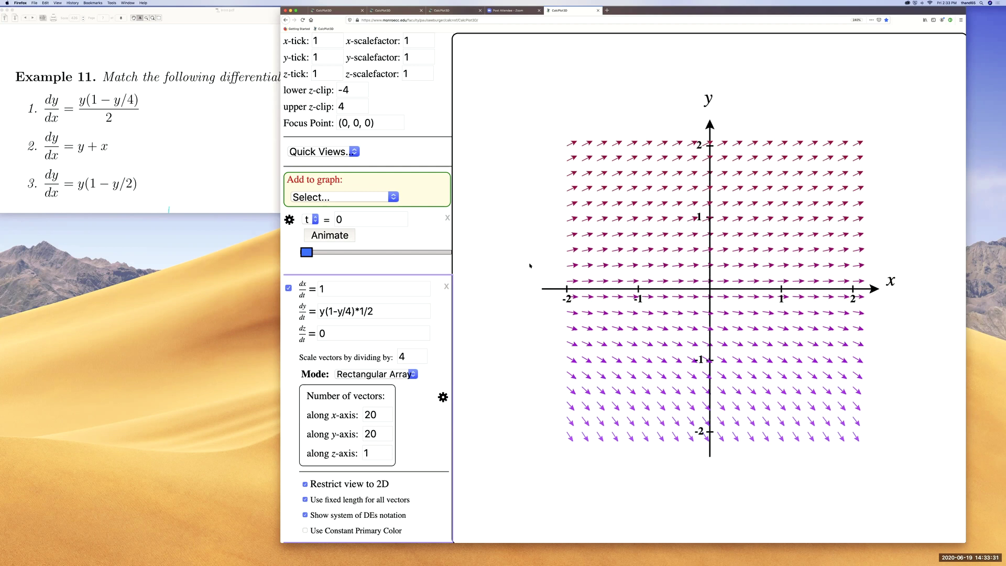
# Re-enter 6 as x-max and apply the axis limits to the plot
pyautogui.scroll(5, 412, 233)
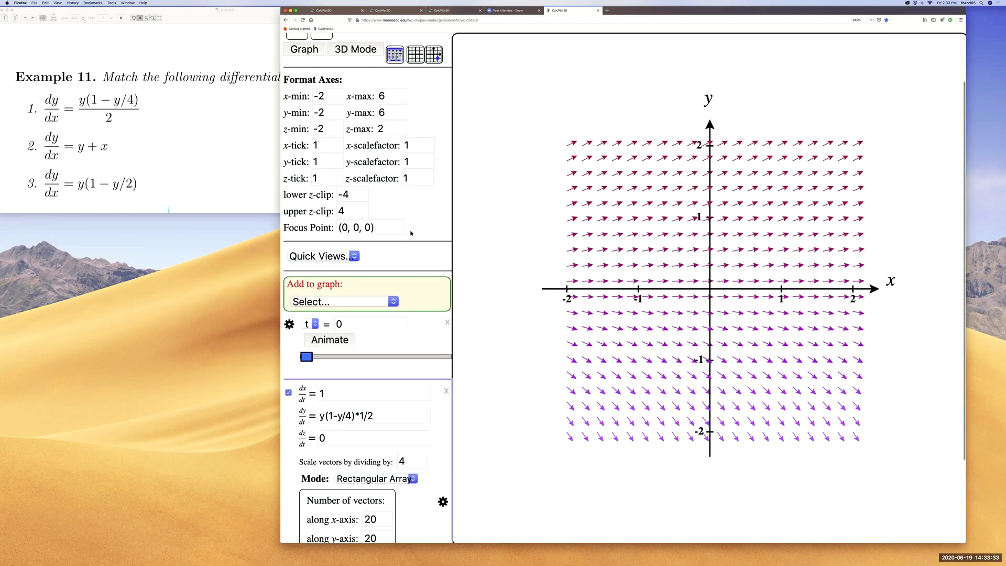
pyautogui.click(390, 95)
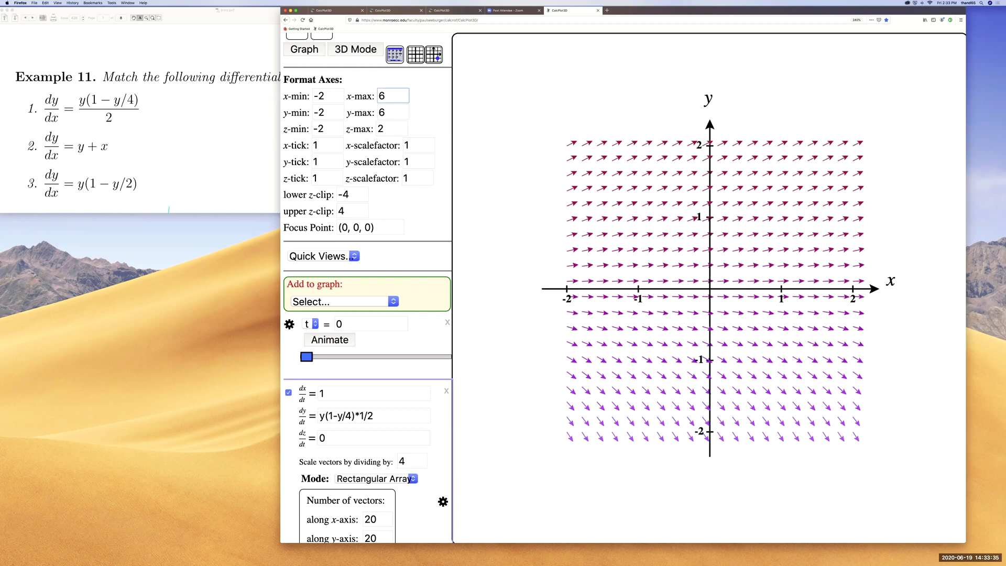
pyautogui.write('6')
pyautogui.press('Return')
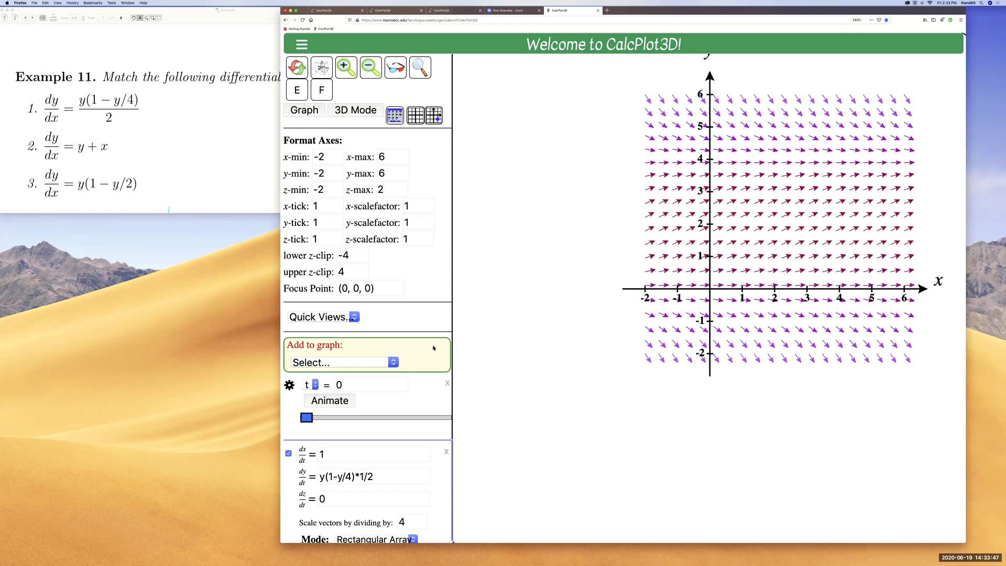
# Try a focus point of (5, 0, 0), and set it to (2, 0, 0) to center the plot
pyautogui.click(342, 288)
pyautogui.press('BackSpace')
pyautogui.write('5')
pyautogui.press('Return')
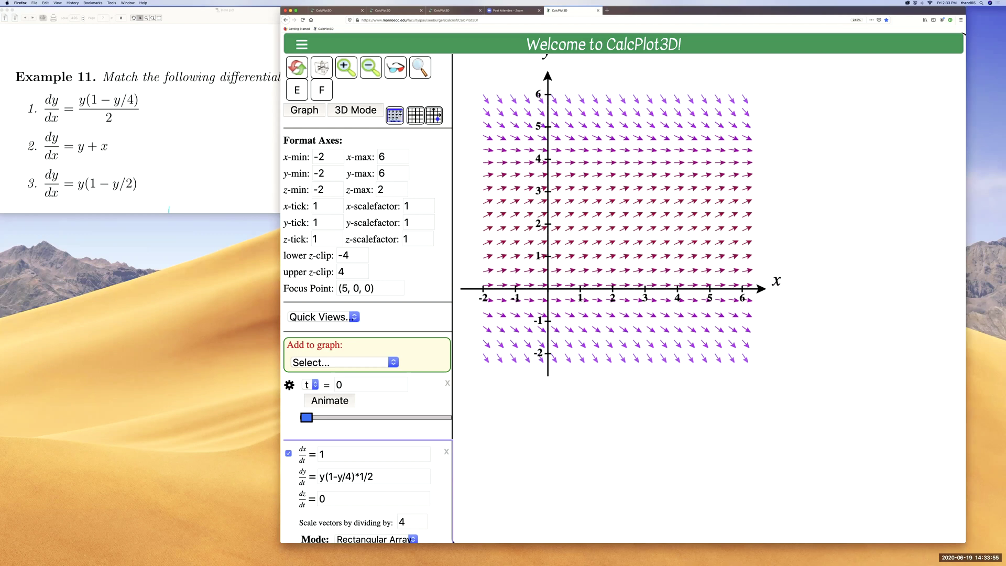
pyautogui.write('2')
pyautogui.press('Return')
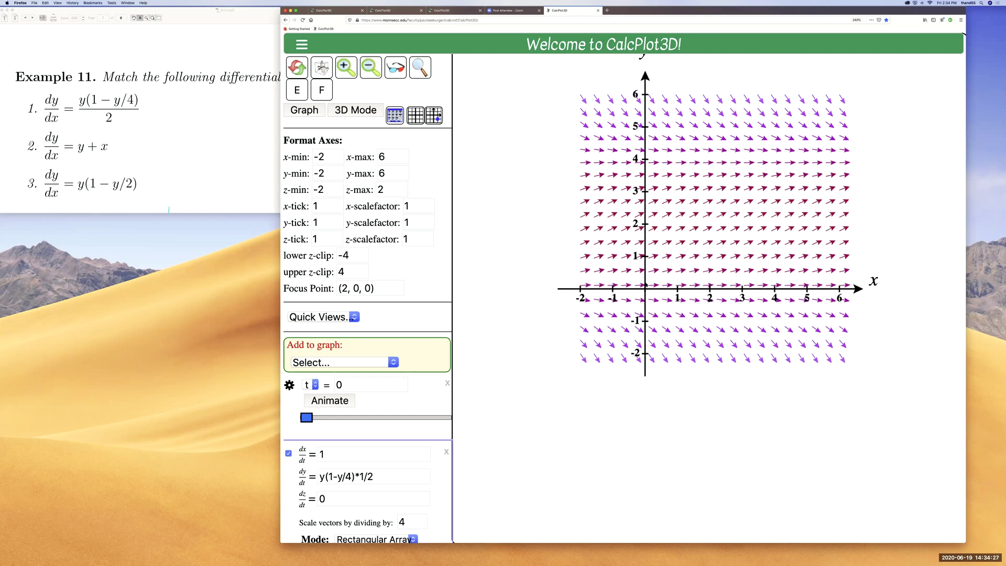
# Trace flowlines from points on the y-axis at about y = 0.18, 4, 0 and 5.5
pyautogui.click(647, 283)
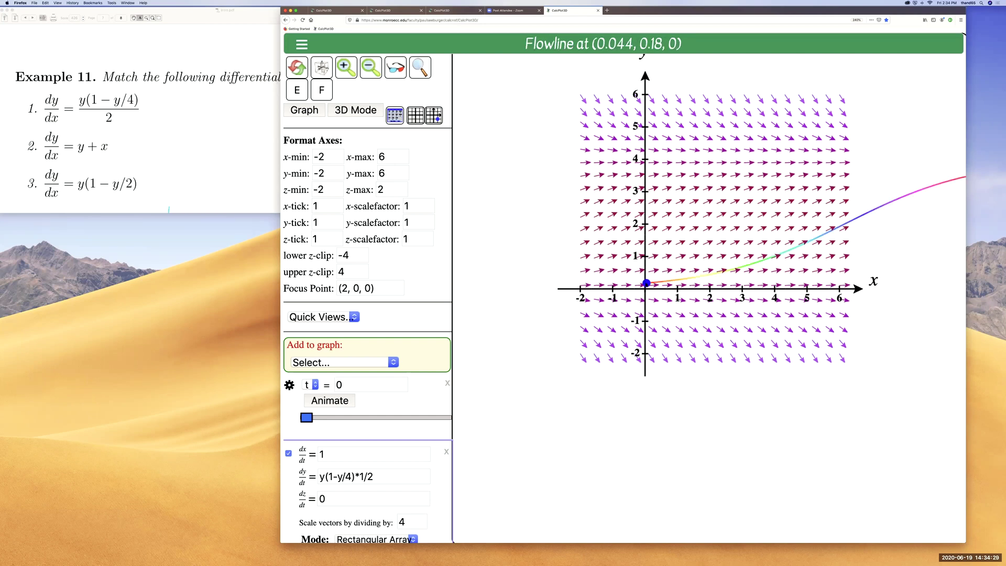
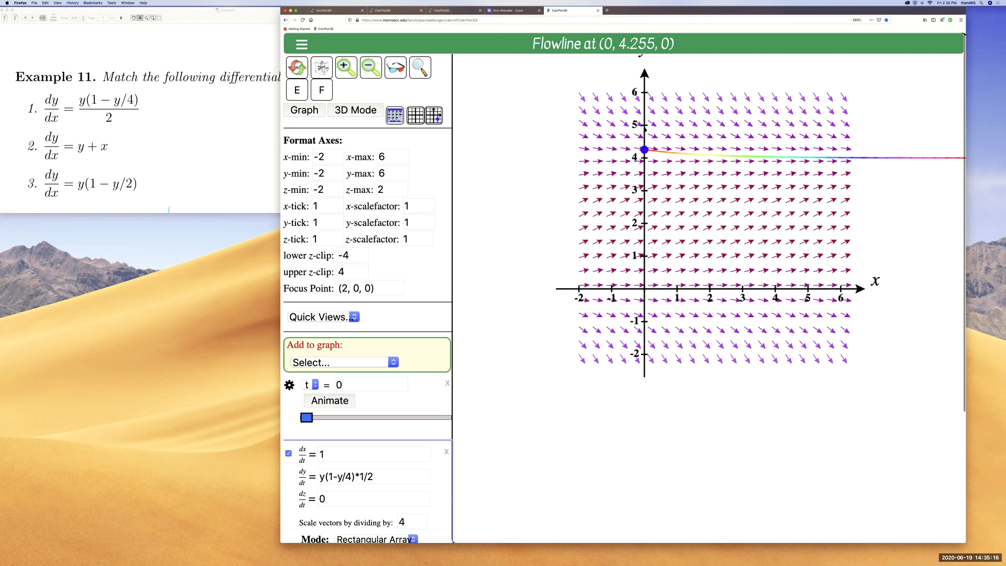
pyautogui.click(648, 167)
pyautogui.moveTo(648, 167); pyautogui.dragTo(645, 157)
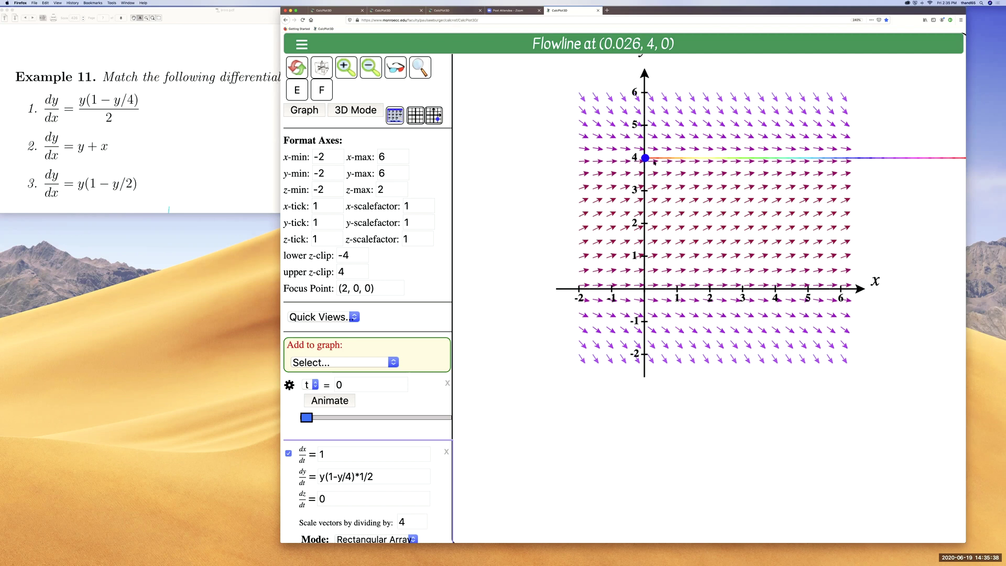
pyautogui.moveTo(645, 158); pyautogui.dragTo(645, 288)
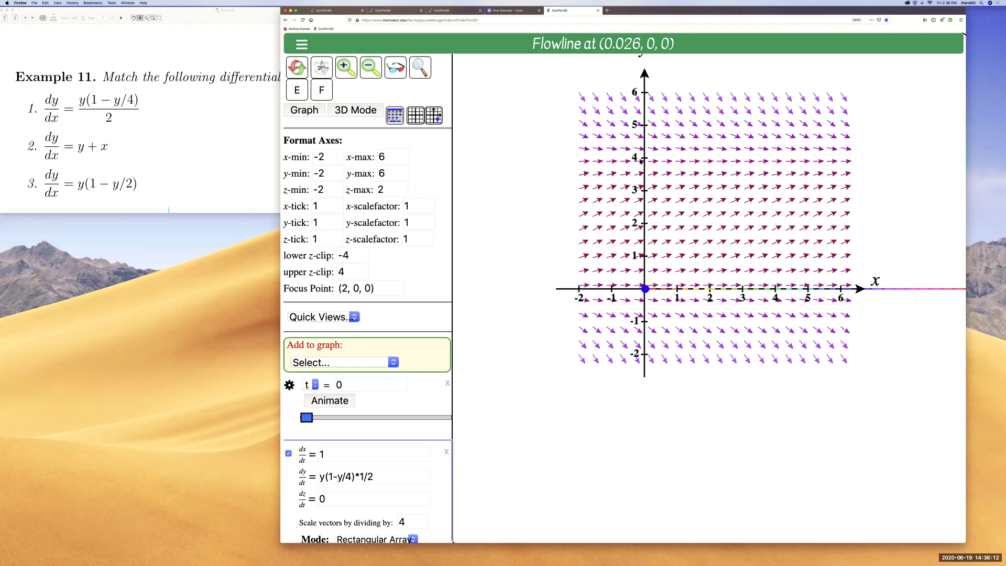
pyautogui.click(645, 159)
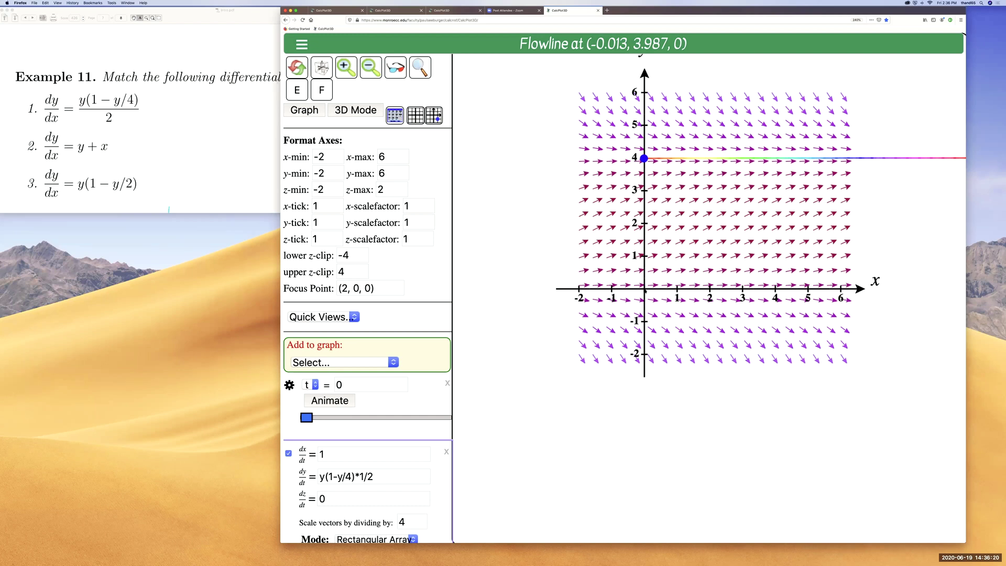
pyautogui.moveTo(644, 159); pyautogui.dragTo(645, 289)
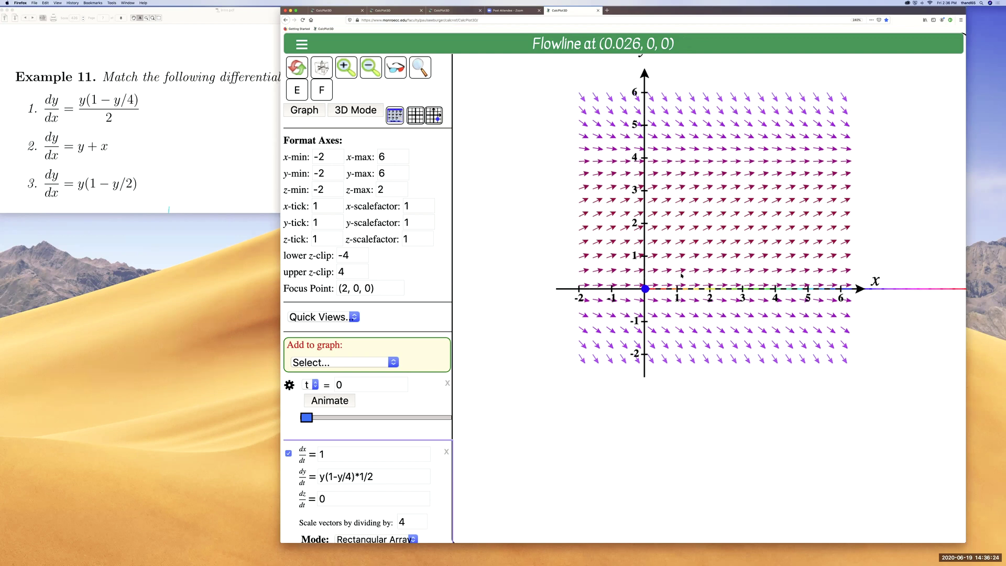
pyautogui.click(646, 109)
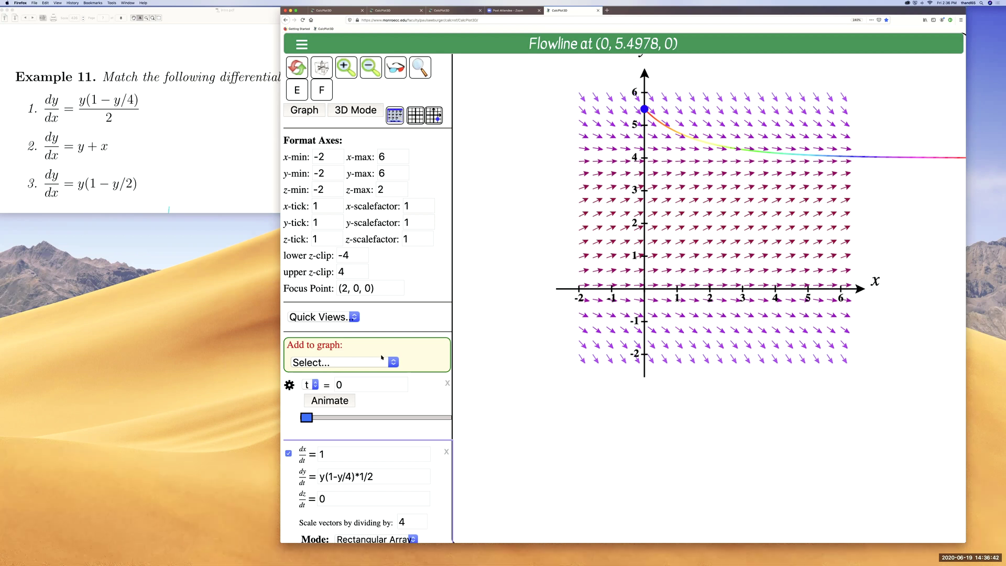
# Add the function y = 4 to the graph and trace flowlines starting just below and just above that line
pyautogui.scroll(-5, 371, 364)
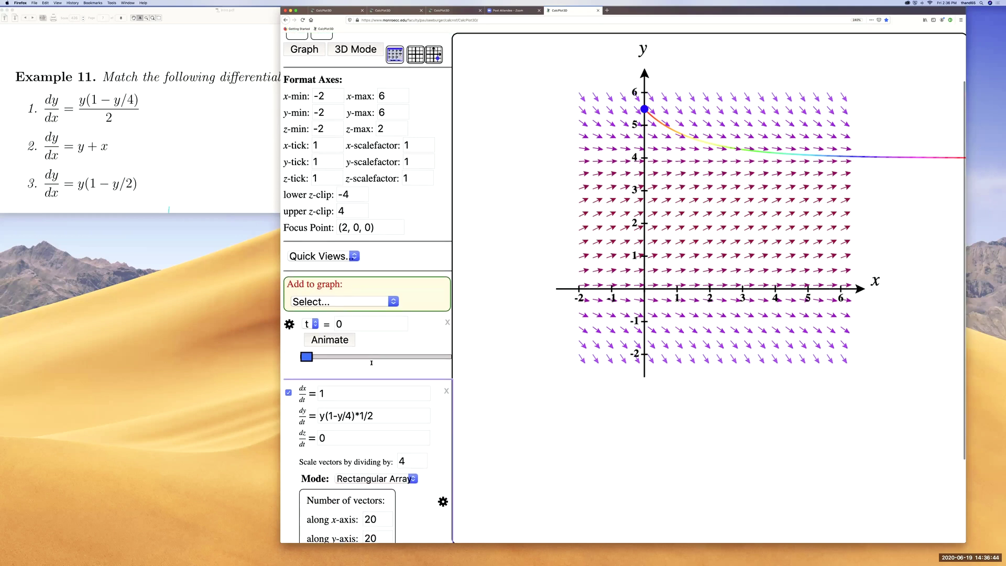
pyautogui.scroll(-1, 371, 366)
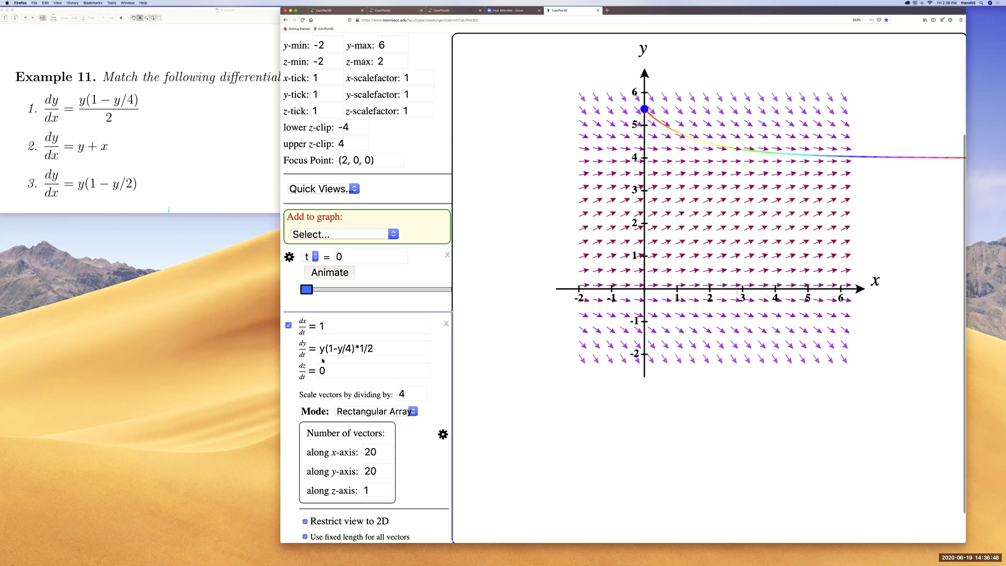
pyautogui.click(341, 234)
pyautogui.click(335, 293)
pyautogui.write('4')
pyautogui.press('Return')
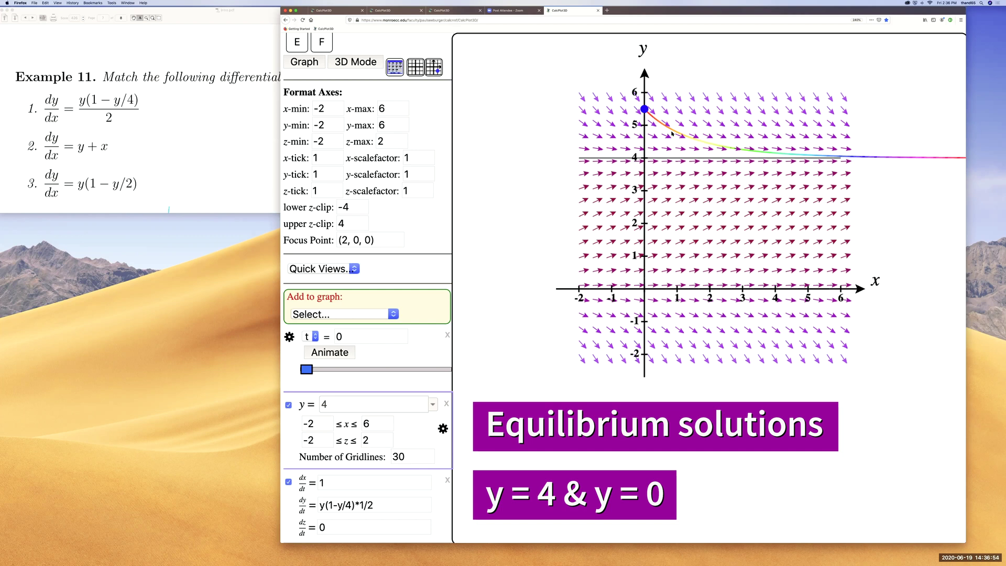
pyautogui.click(646, 175)
pyautogui.click(644, 150)
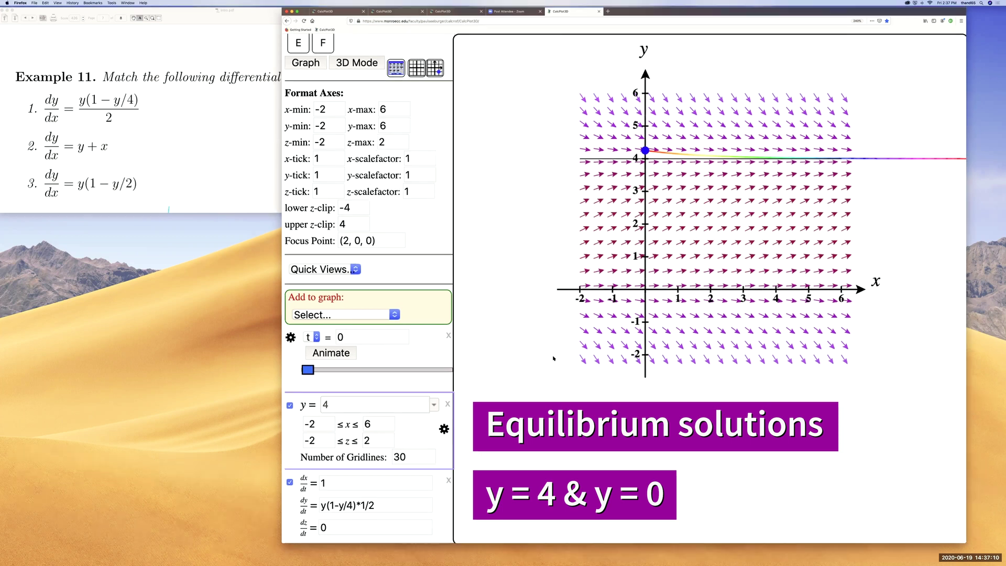
# Add the second equilibrium solution y = 0 to the graph as another function
pyautogui.hotkey('ctrl', 'Up')
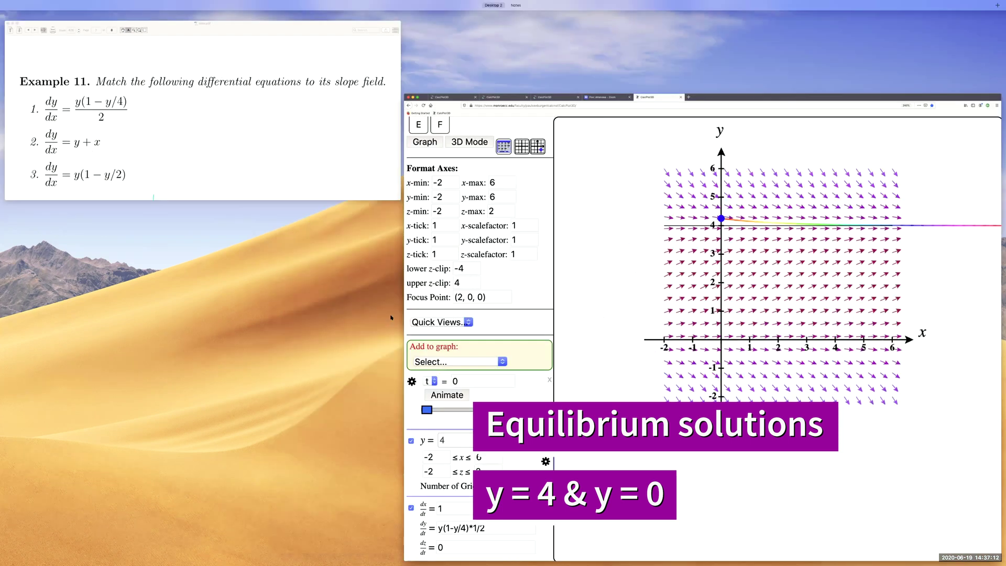
pyautogui.click(320, 404)
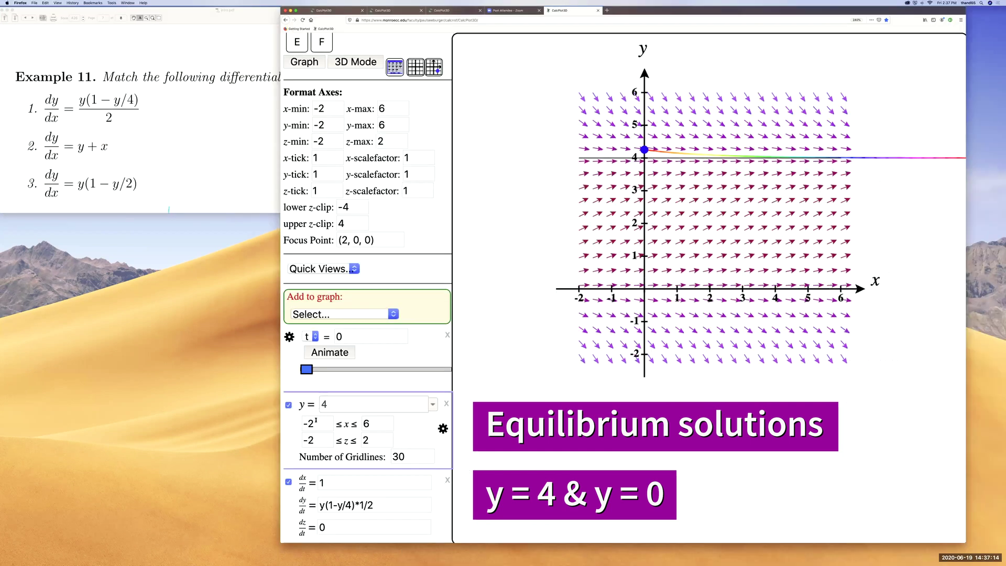
pyautogui.press('BackSpace')
pyautogui.write('0')
pyautogui.press('Return')
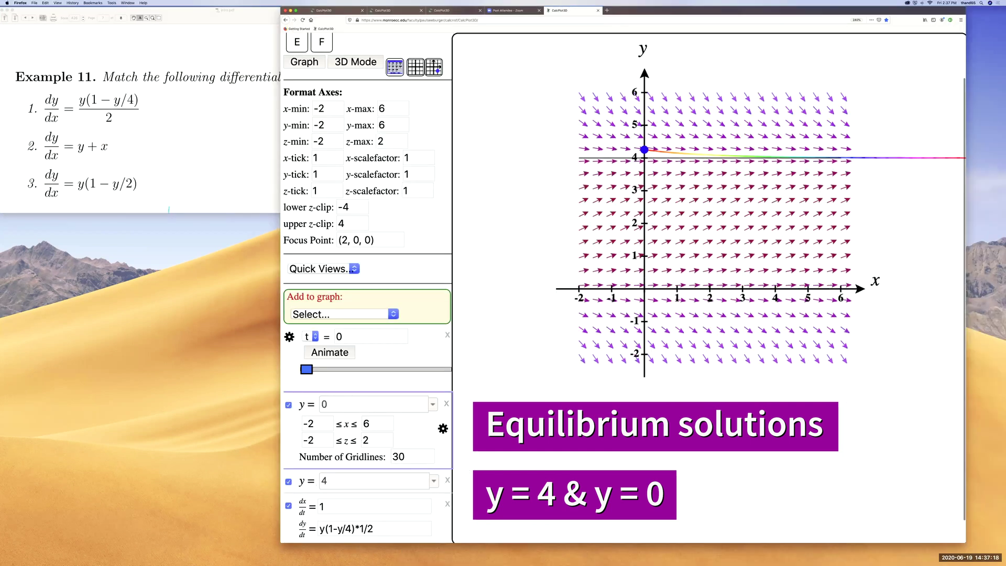
# Trace flowlines from the y-axis just above y = 0 and just below it, at about y = -0.2
pyautogui.click(646, 282)
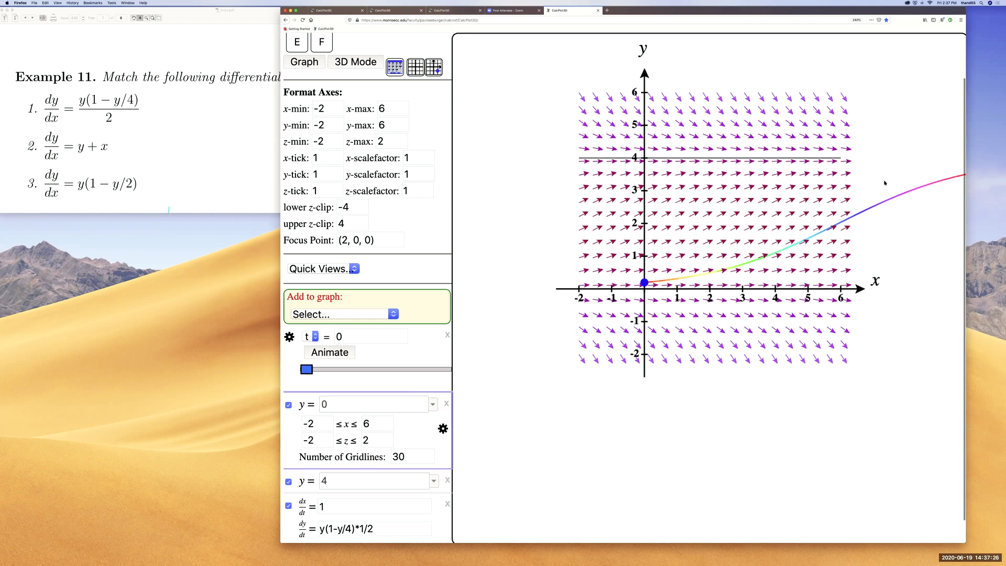
pyautogui.moveTo(644, 284)
pyautogui.mouseDown()
pyautogui.moveTo(644, 168)
pyautogui.moveTo(645, 295)
pyautogui.mouseUp()
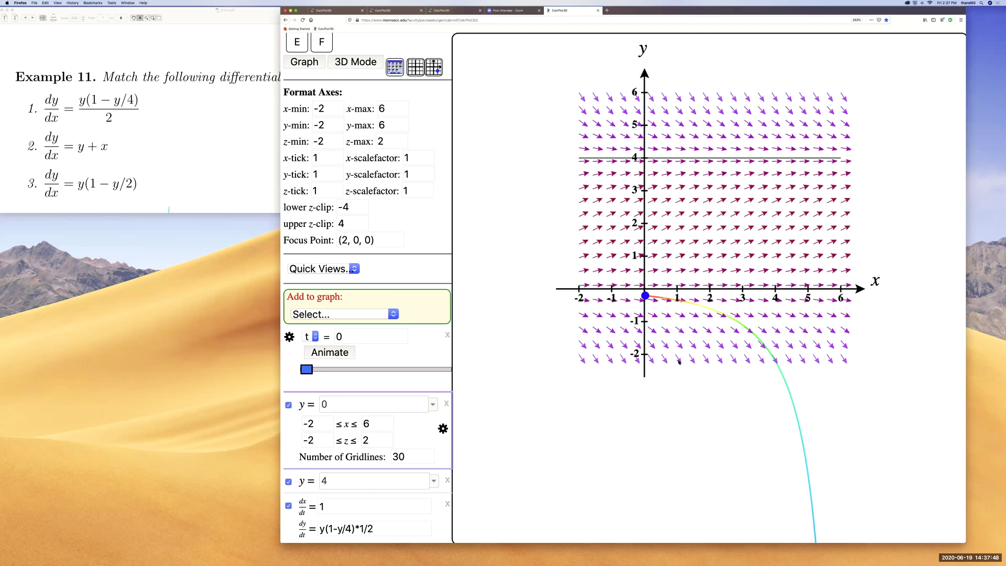
pyautogui.scroll(2, 679, 361)
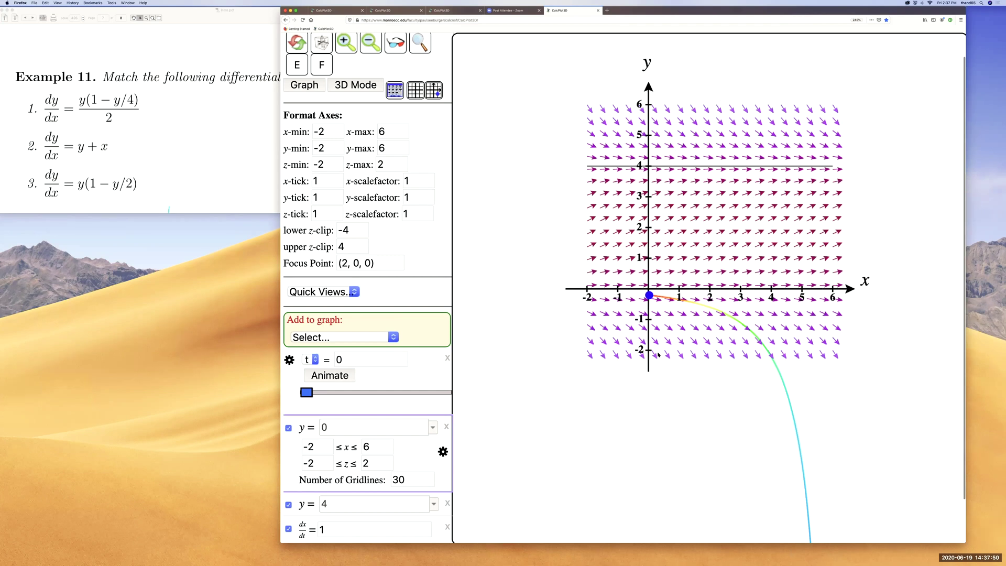
pyautogui.scroll(1, 659, 355)
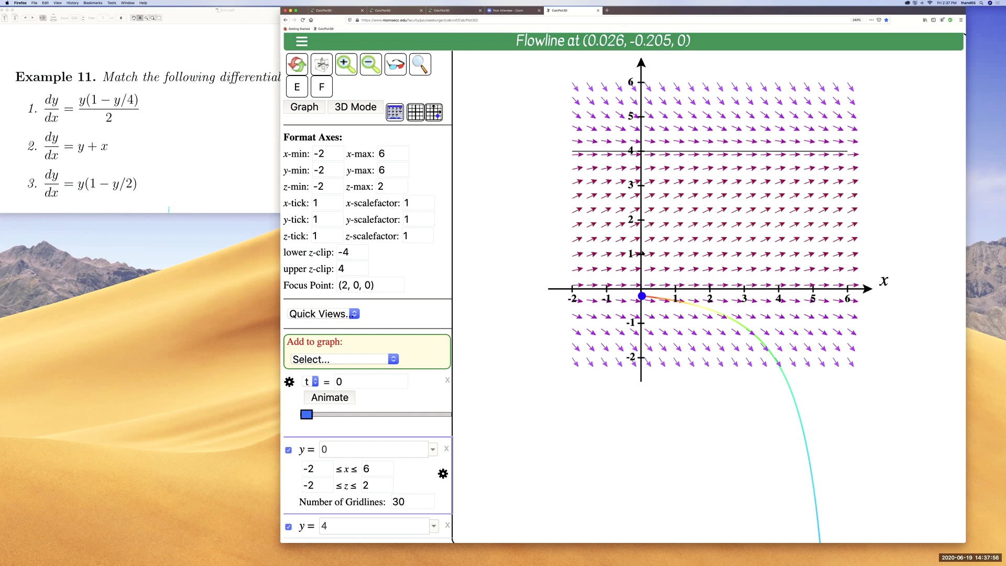
# Trace flowlines starting on the y-axis at about y = 1.13 and about y = 1.96
pyautogui.click(642, 251)
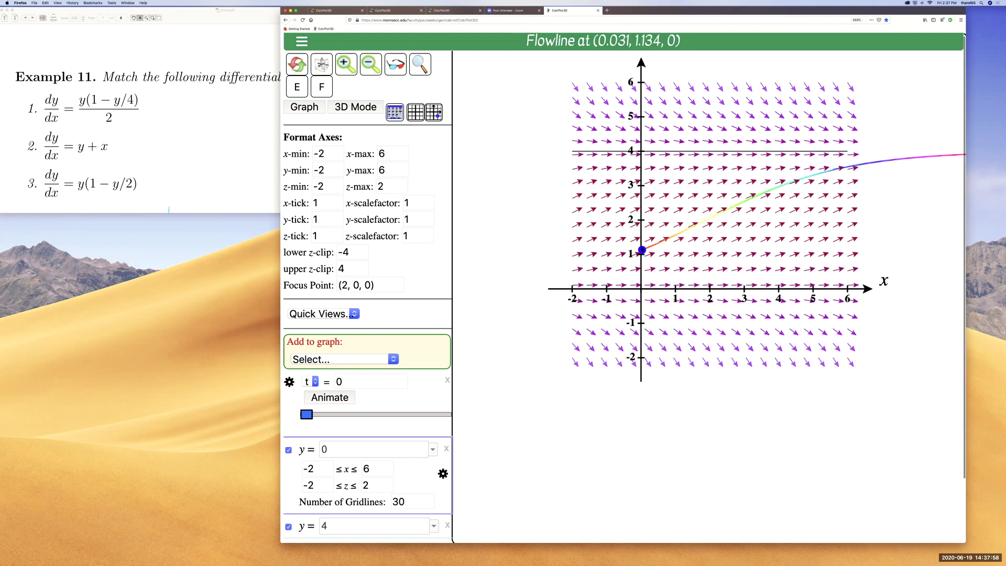
pyautogui.moveTo(642, 251); pyautogui.dragTo(642, 221)
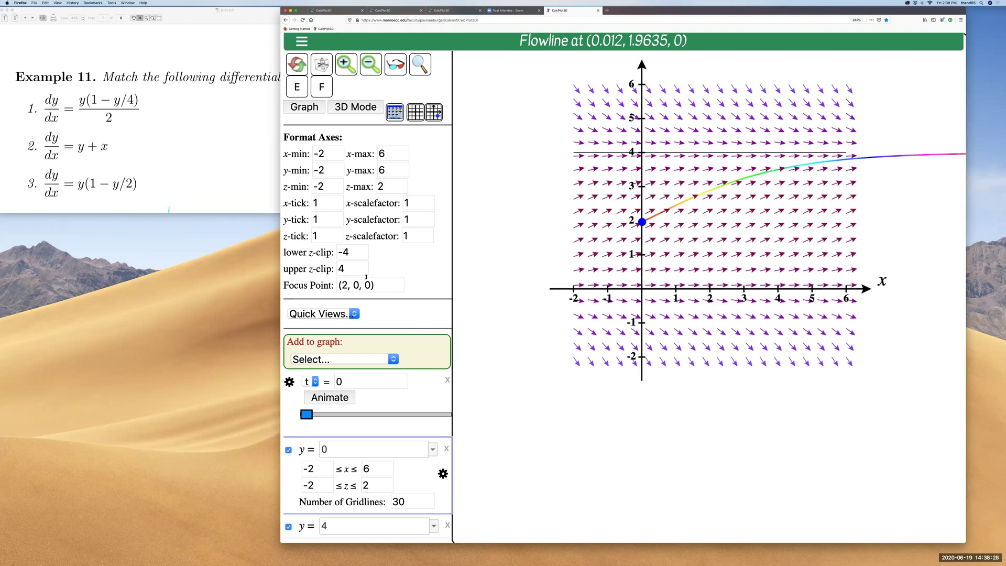
# Change the vector field's dy/dt component to y+x to plot the direction field of the second equation
pyautogui.scroll(-3, 364, 276)
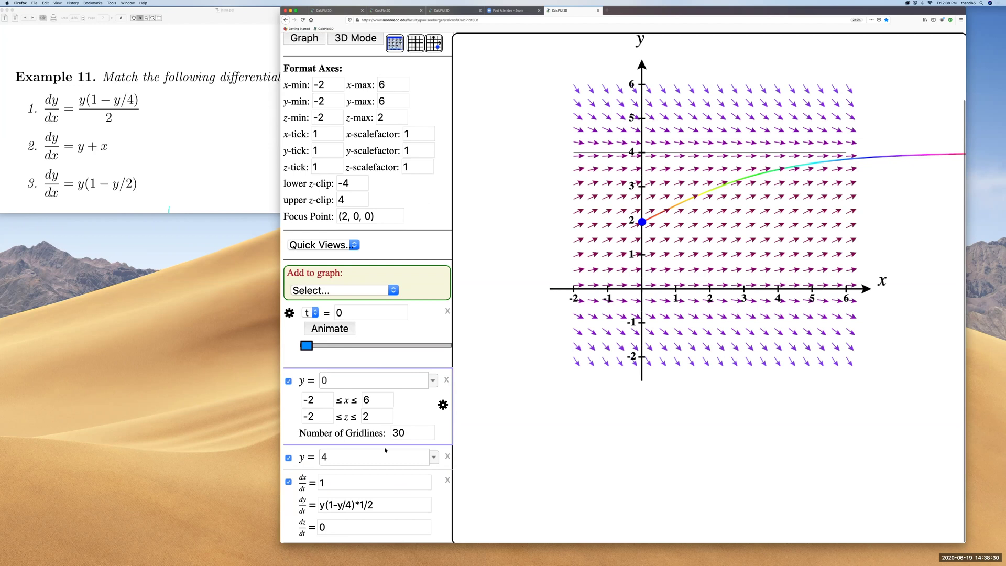
pyautogui.click(384, 505)
pyautogui.tripleClick(380, 453)
pyautogui.write('y+x')
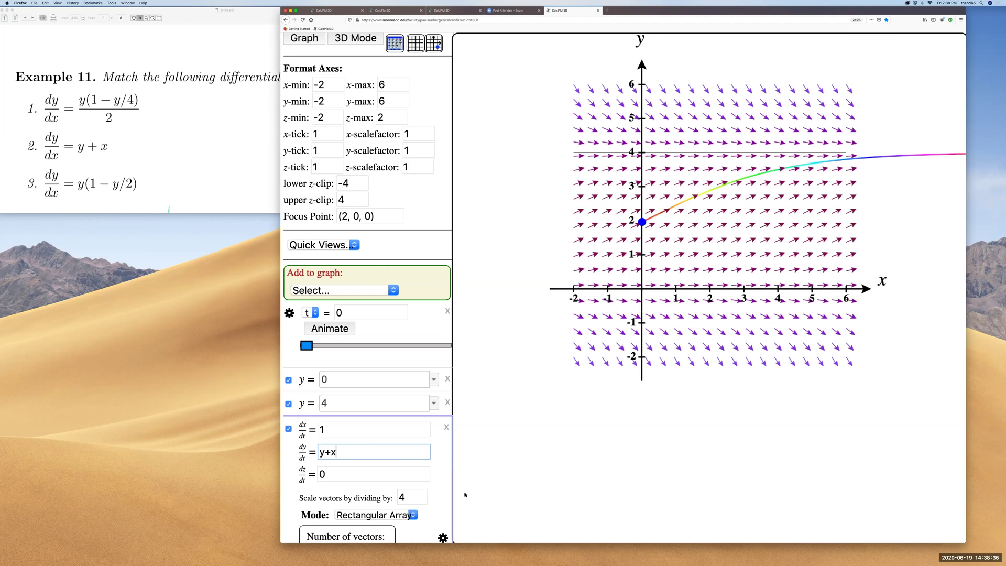
pyautogui.press('Return')
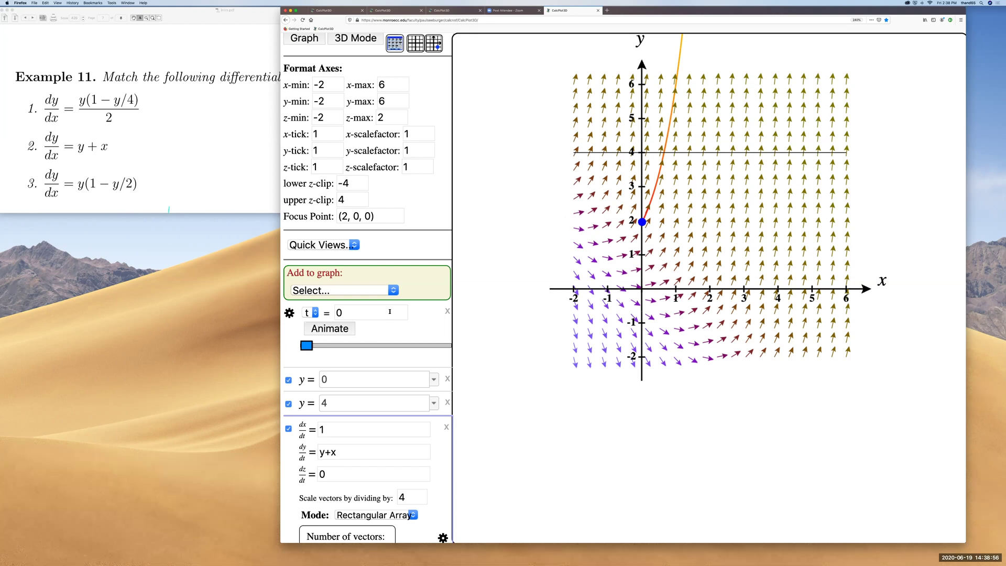
# Remove the y = 0 function from the graph and change the y = 4 function to y = -x
pyautogui.click(447, 380)
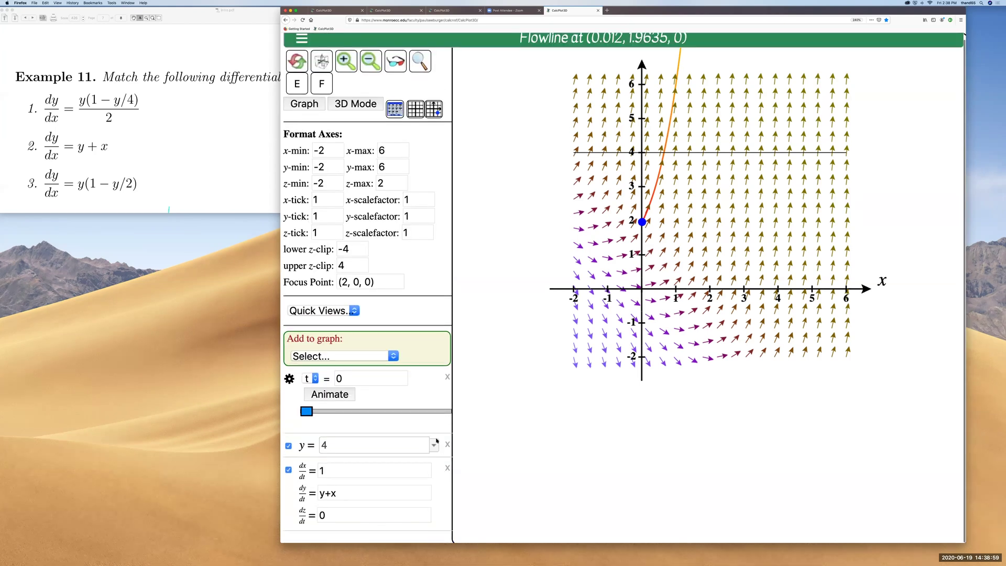
pyautogui.click(374, 445)
pyautogui.press('BackSpace')
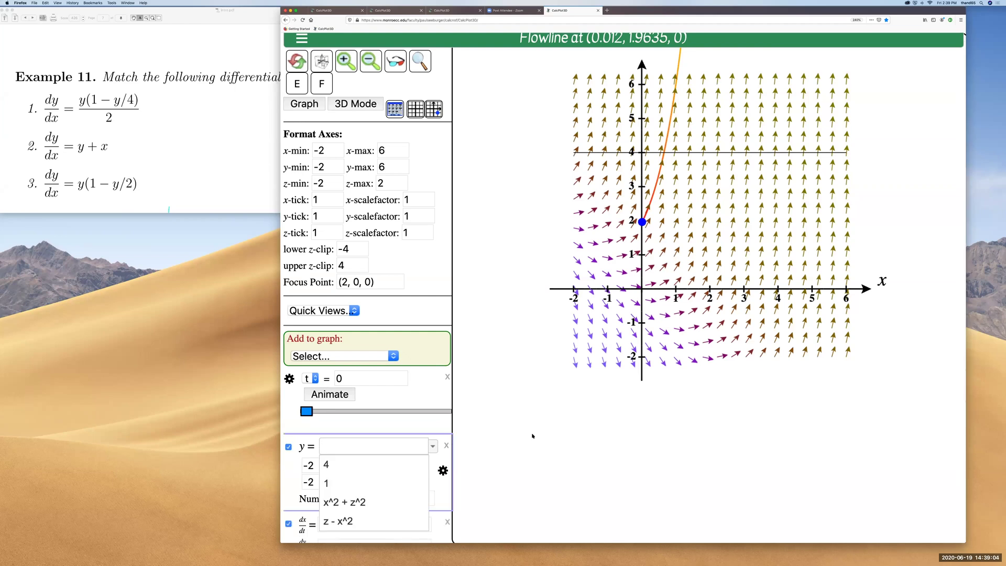
pyautogui.write('-x')
pyautogui.press('Return')
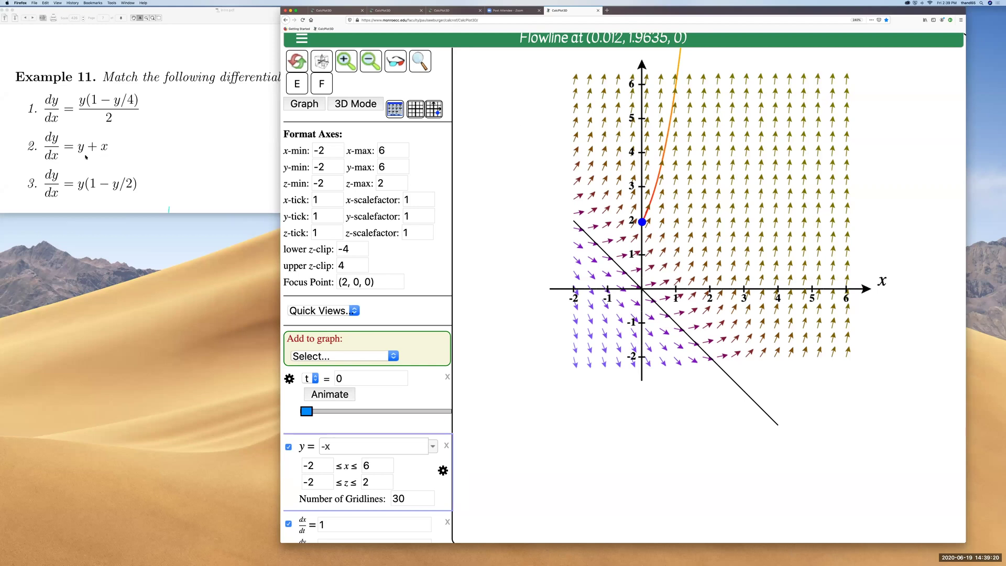
# Switch to the TeXShop notes window showing Example 11 to view the second equation, dy/dx = y + x
pyautogui.click(69, 150)
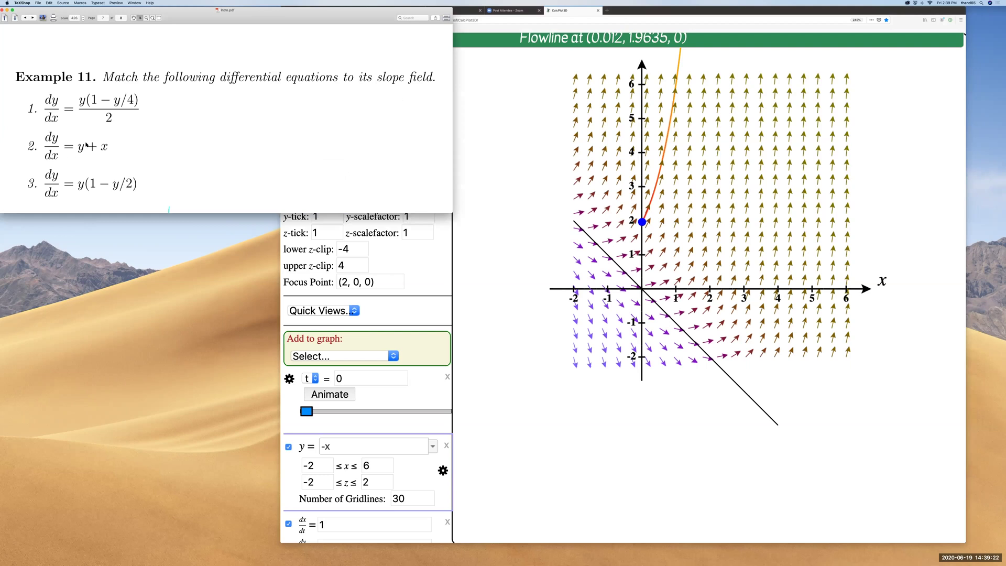